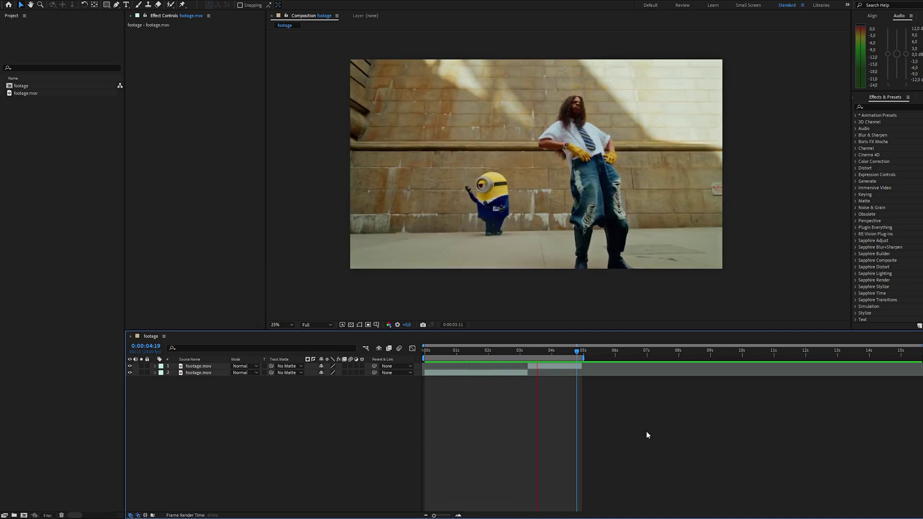
Step: Set the work area begin and end to the cut frame at 0:00:03:05
key(space)
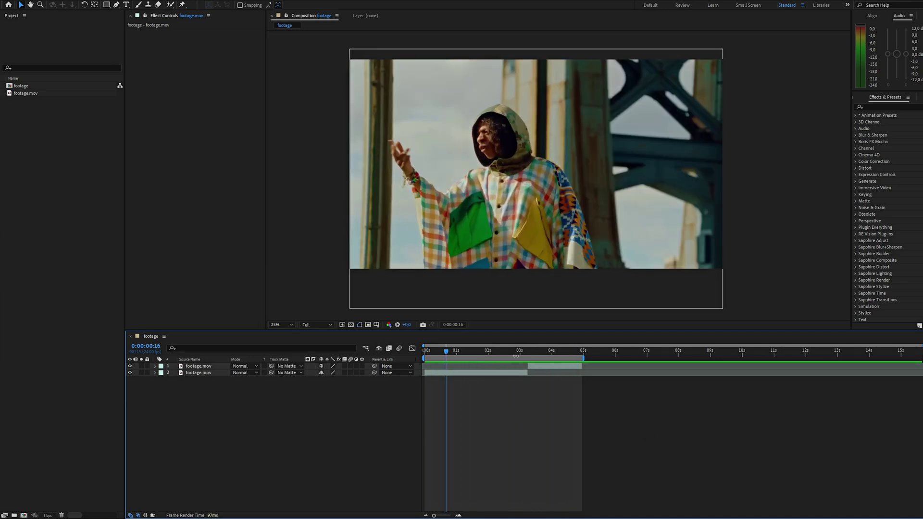
drag(517, 352, 528, 354)
scroll(518, 402, up, 3)
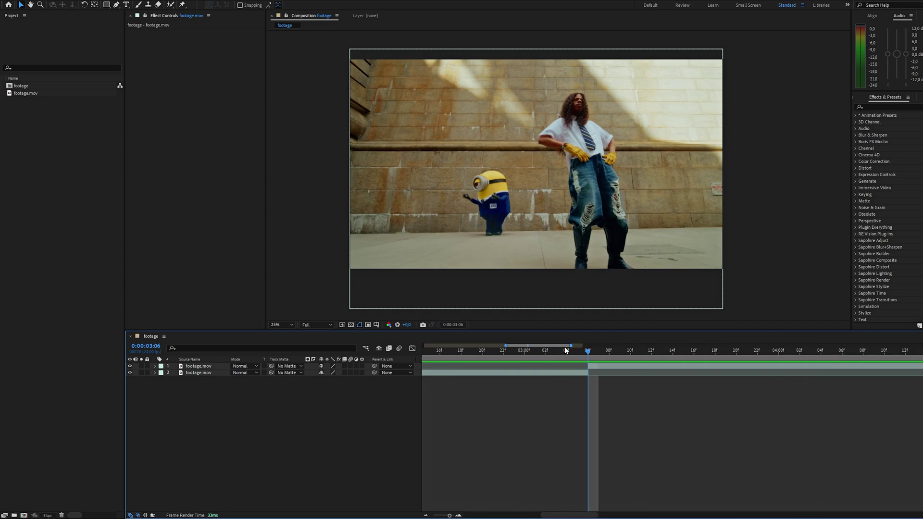
drag(587, 352, 580, 351)
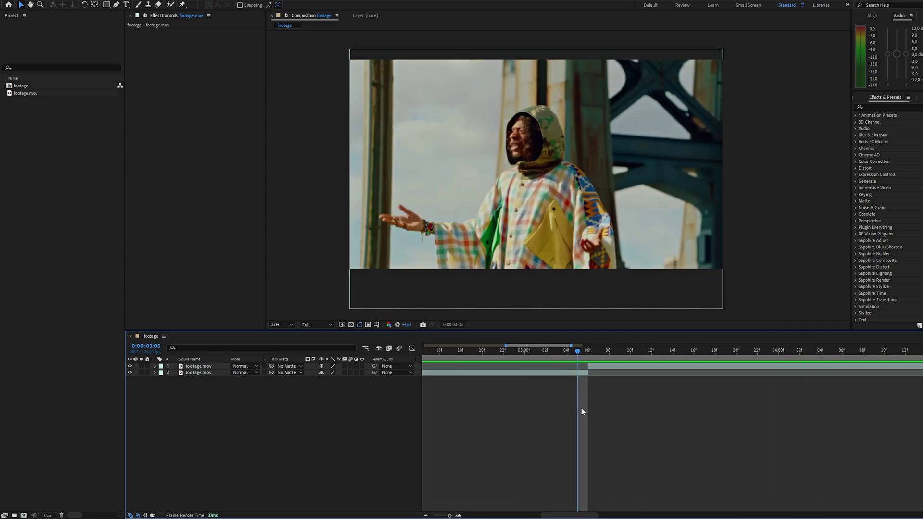
key(b)
key(n)
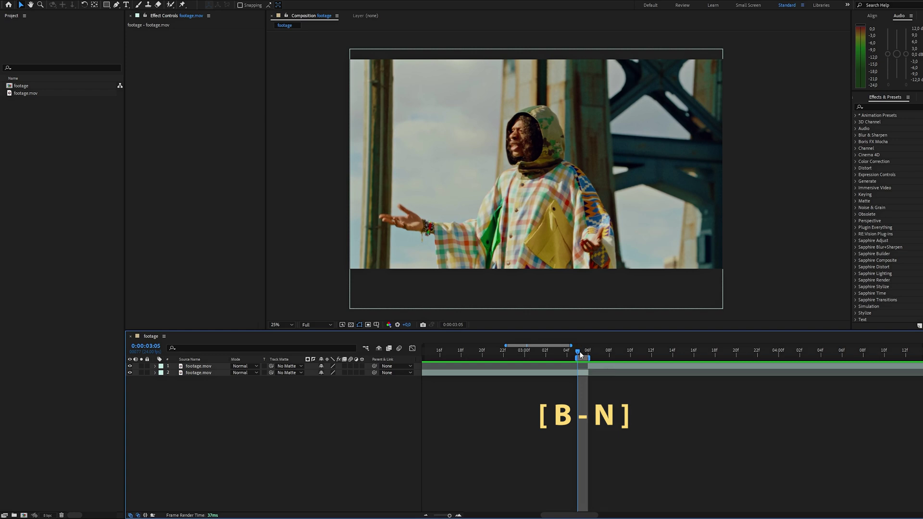
mouse_move(580, 354)
mouse_down()
mouse_move(588, 354)
mouse_move(579, 355)
mouse_up()
Step: Set the queued render's output module format to PNG Sequence
click(584, 373)
click(580, 388)
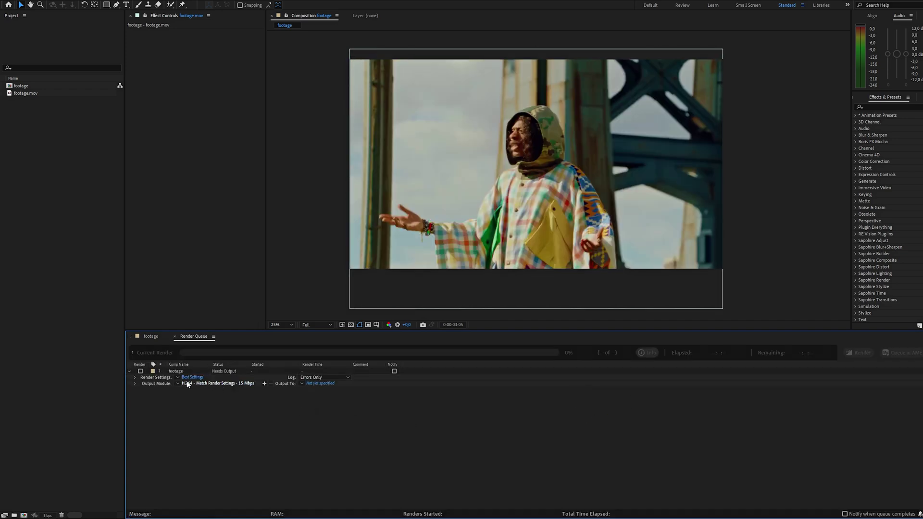
click(190, 385)
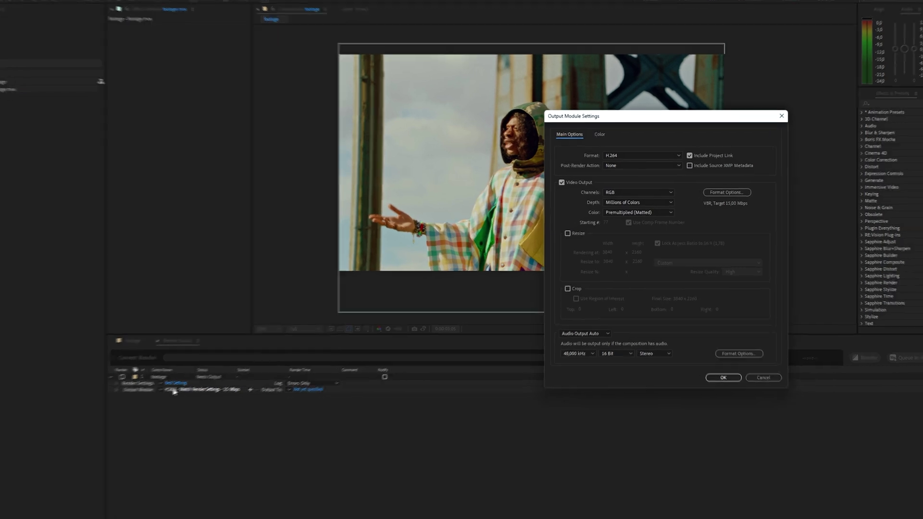
click(600, 133)
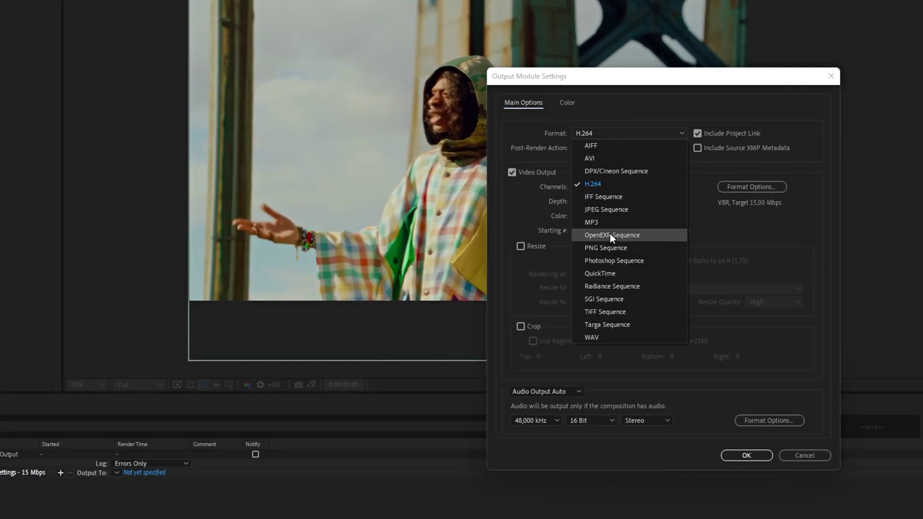
click(610, 249)
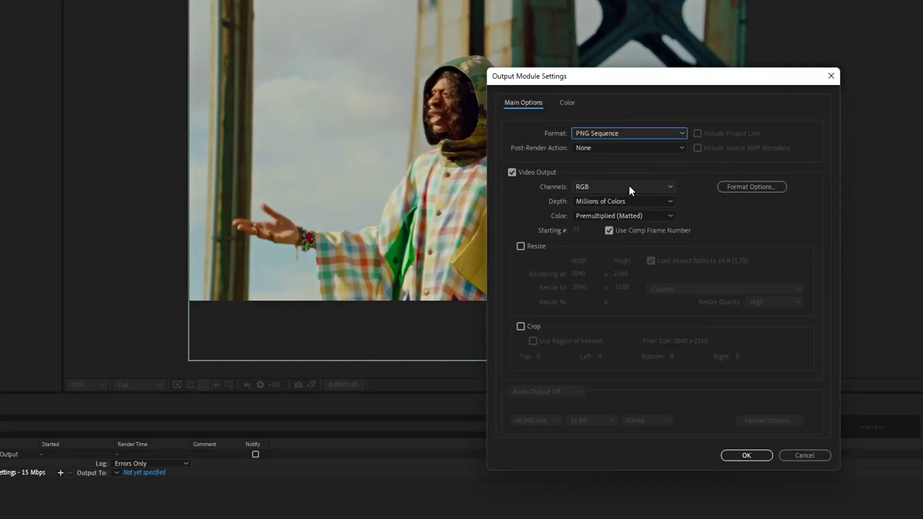
click(739, 431)
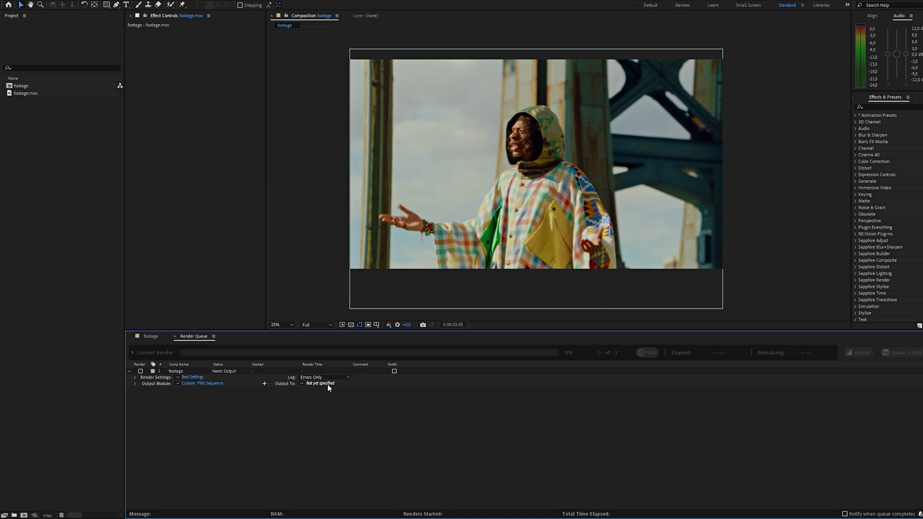
Step: Name the output '1 frame' and render the still
click(327, 384)
text(1 frame)
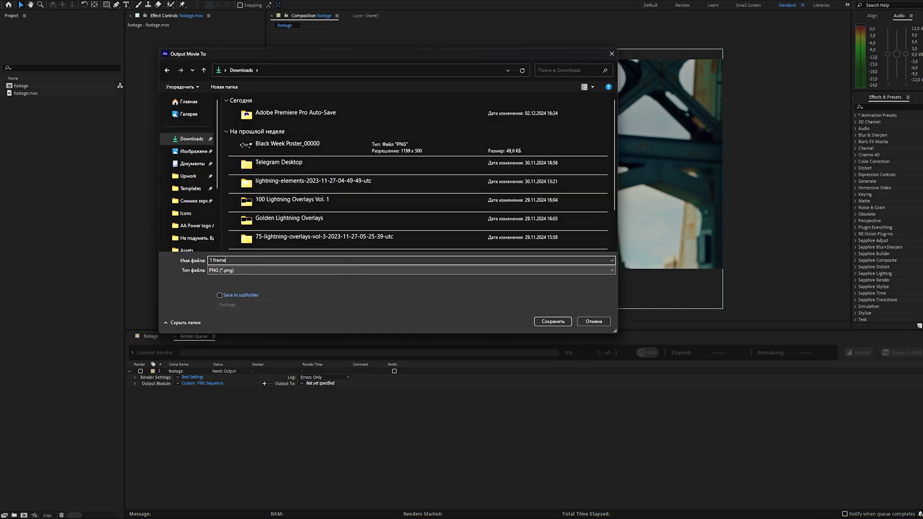
key(Return)
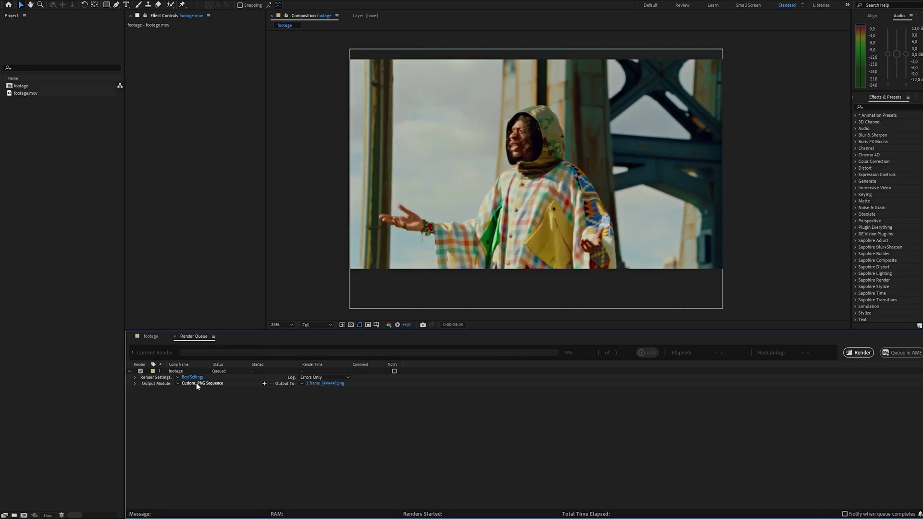
click(860, 352)
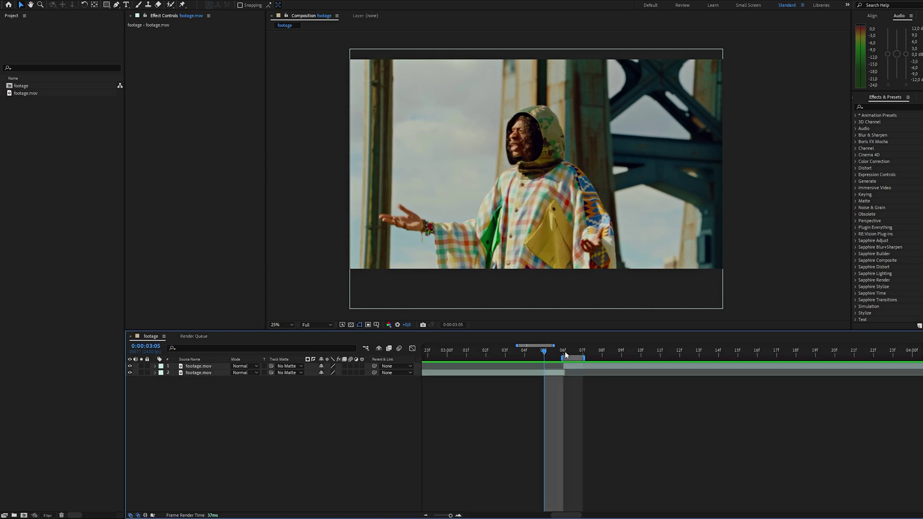
Step: Move to 0:00:03:06 and queue the comp again with PNG Sequence output
click(565, 354)
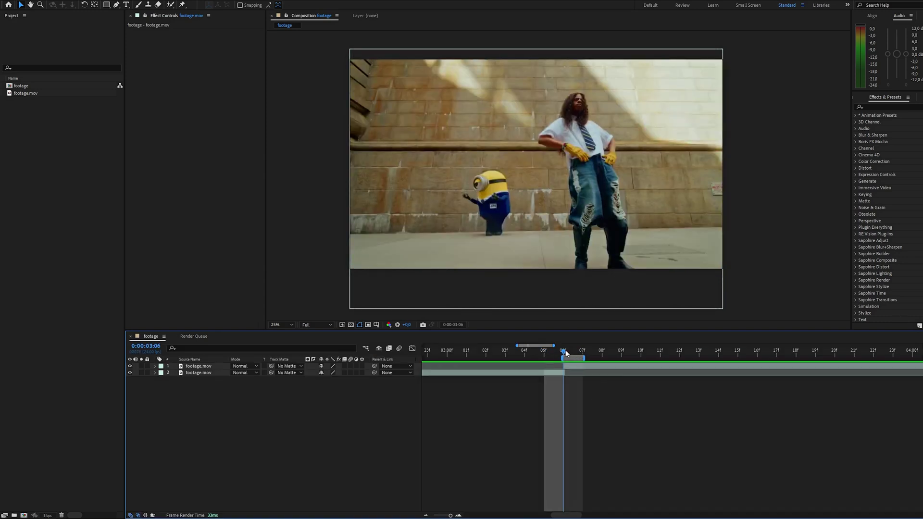
key(ctrl+m)
click(218, 402)
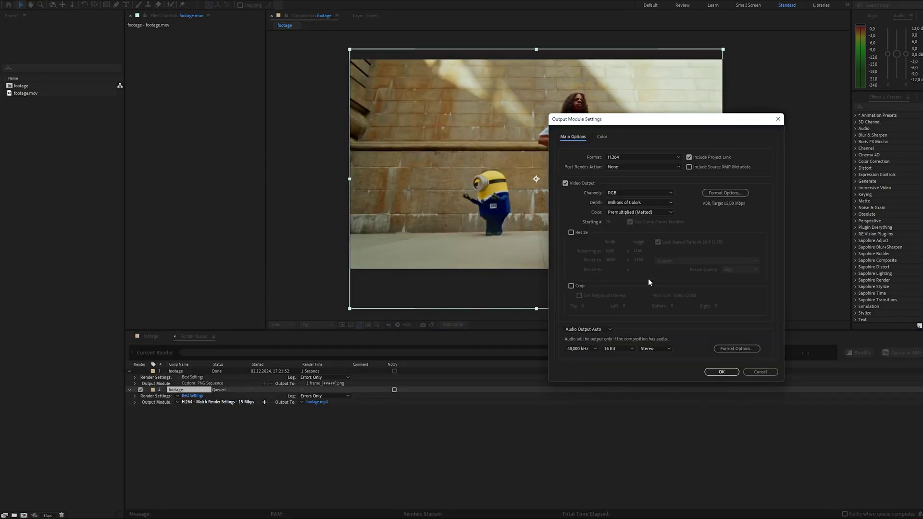
click(642, 157)
click(721, 371)
click(318, 402)
Step: Save the output as '2 frame' in Downloads and render it
click(191, 140)
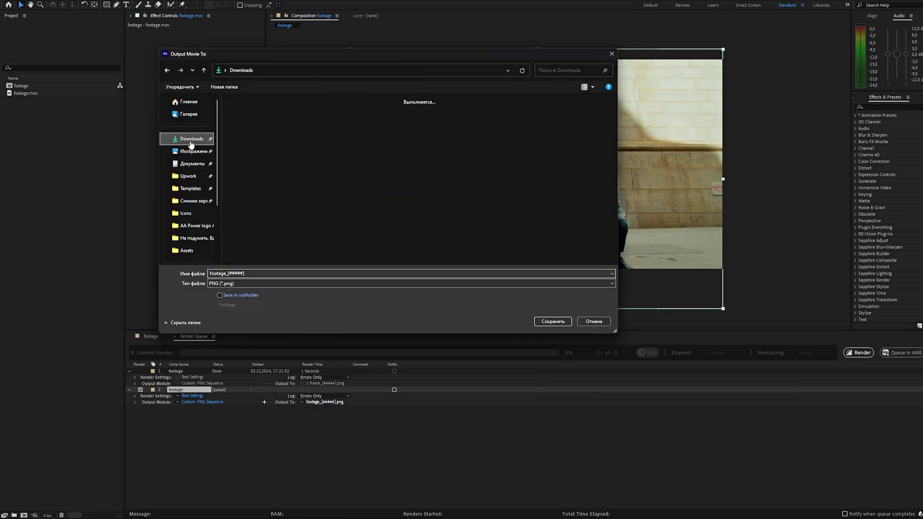
click(252, 276)
text(2 frame)
key(Return)
click(858, 353)
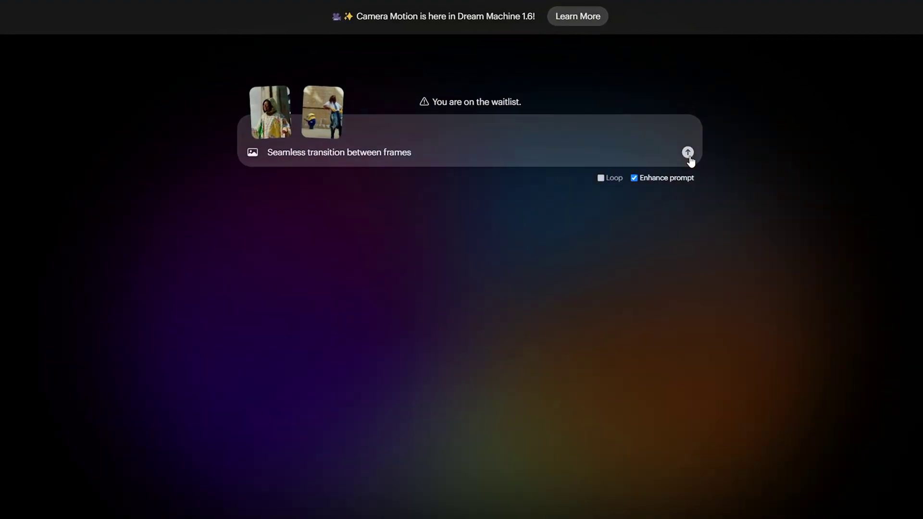
Step: Submit both stills to Luma with the prompt 'Seamless transition between frames'
click(688, 153)
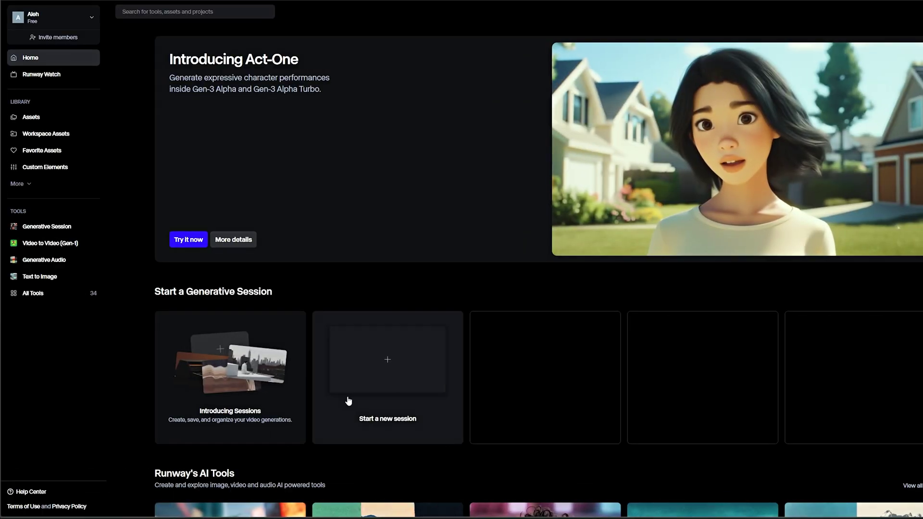
Step: Start a new Gen-3 Alpha Turbo session and upload 1 frame_00077 as the first frame
click(389, 353)
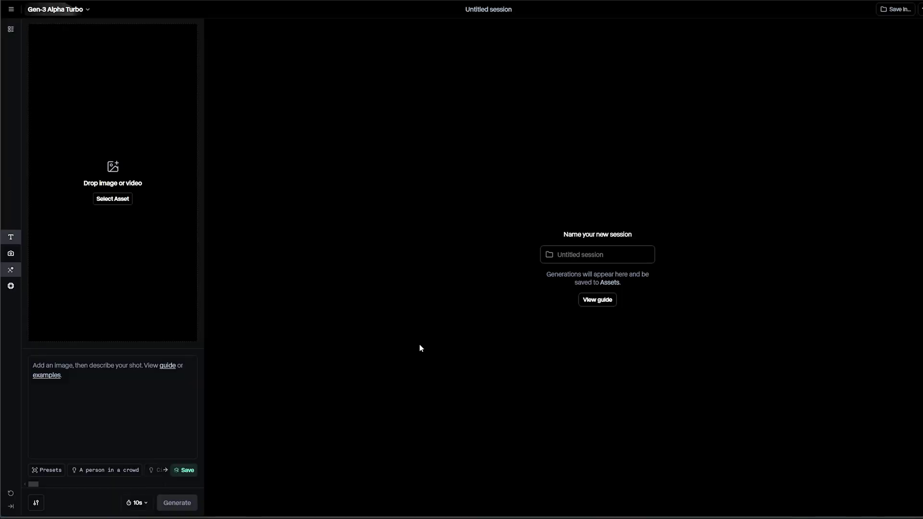
click(57, 9)
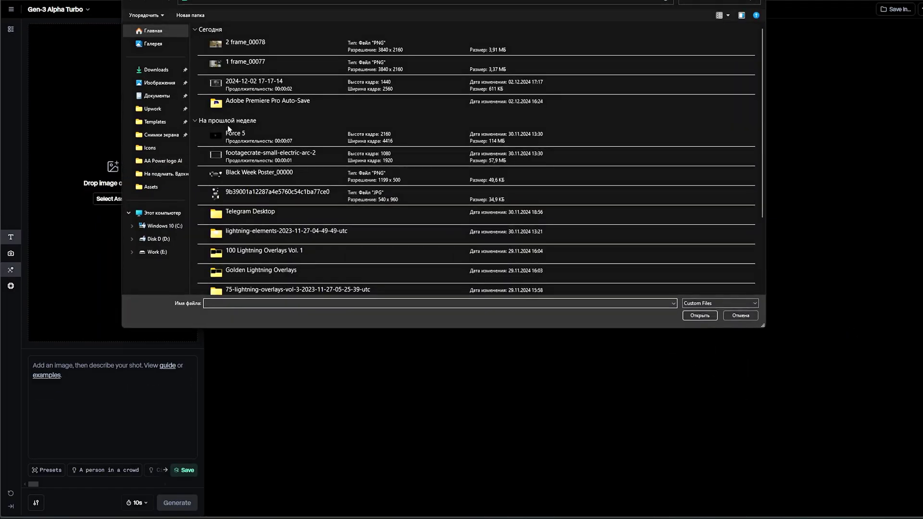
click(244, 64)
double_click(245, 64)
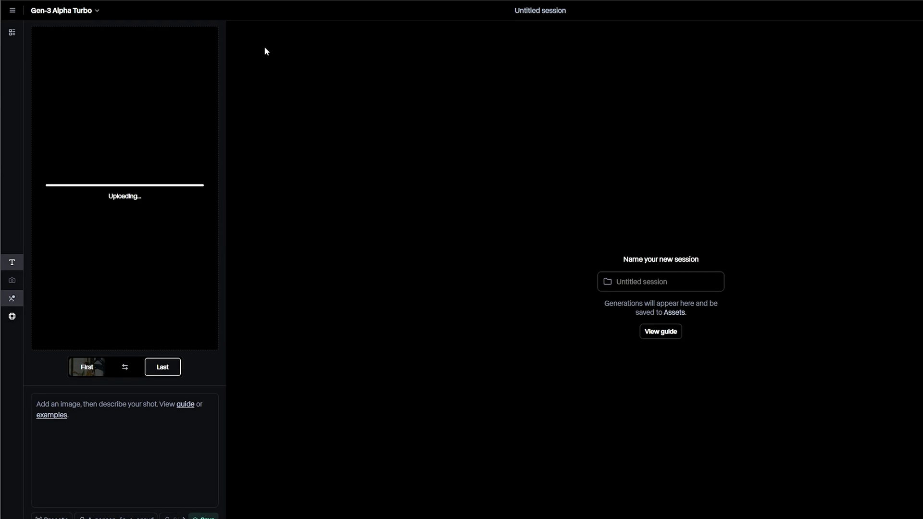
Step: Finish the first and last frame slots and type the prompt 'Seamless transition between frames, dynamic motion'
click(96, 378)
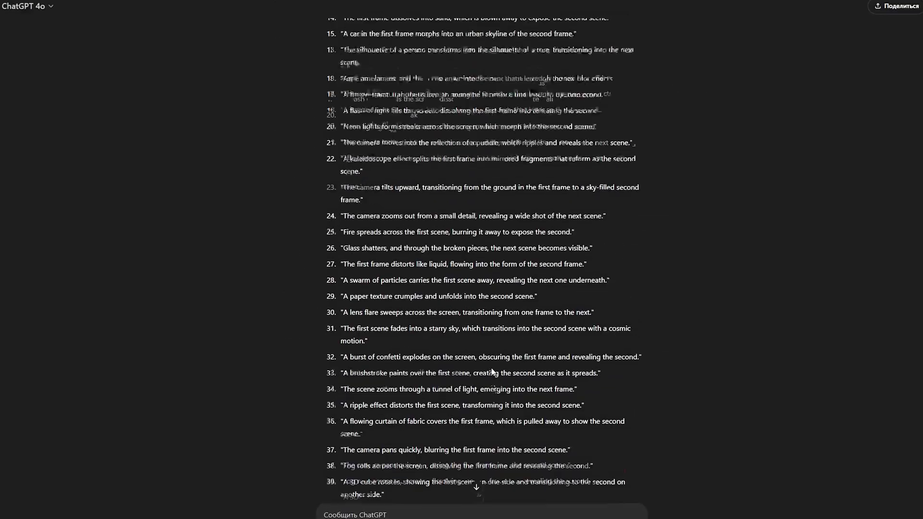
scroll(492, 371, up, 10)
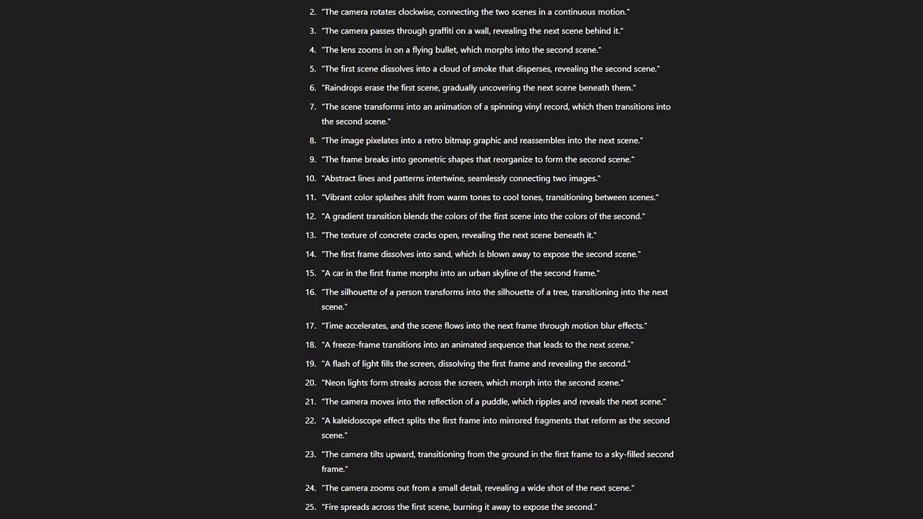
scroll(360, 135, down, 2)
scroll(360, 134, down, 3)
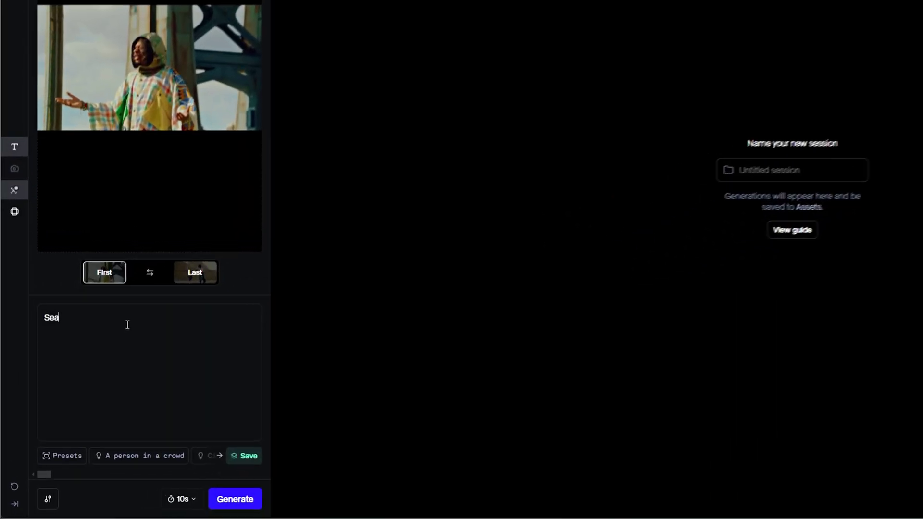
text(mless transition between frames,)
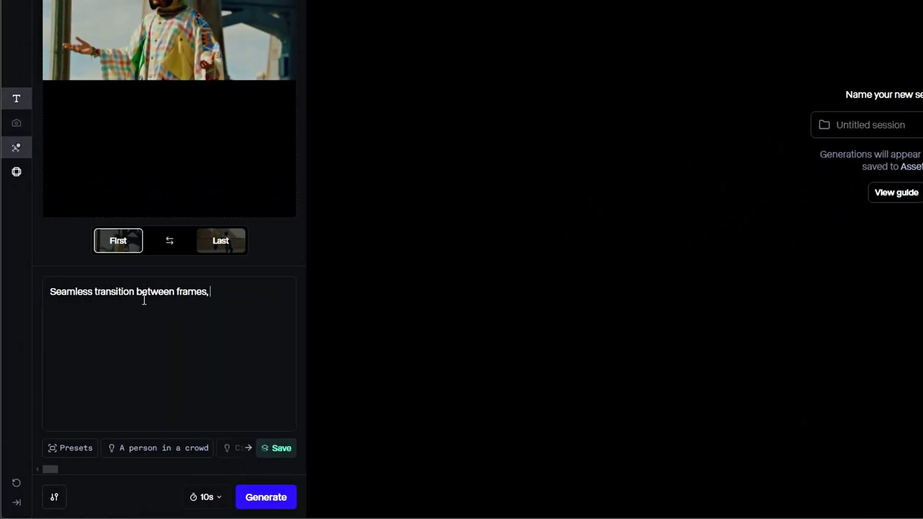
text( dynamic motion)
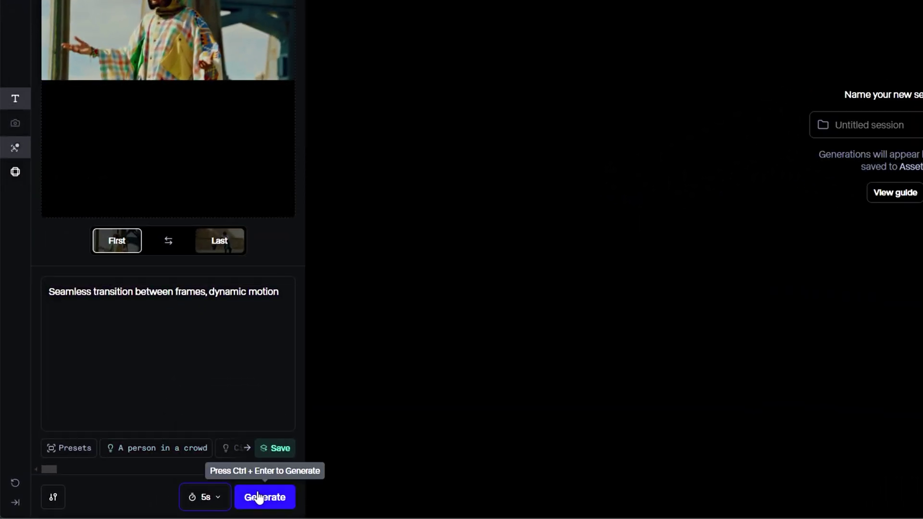
Step: Generate a 5-second clip from the 'Seamless transition between frames, dynamic motion' prompt
click(259, 498)
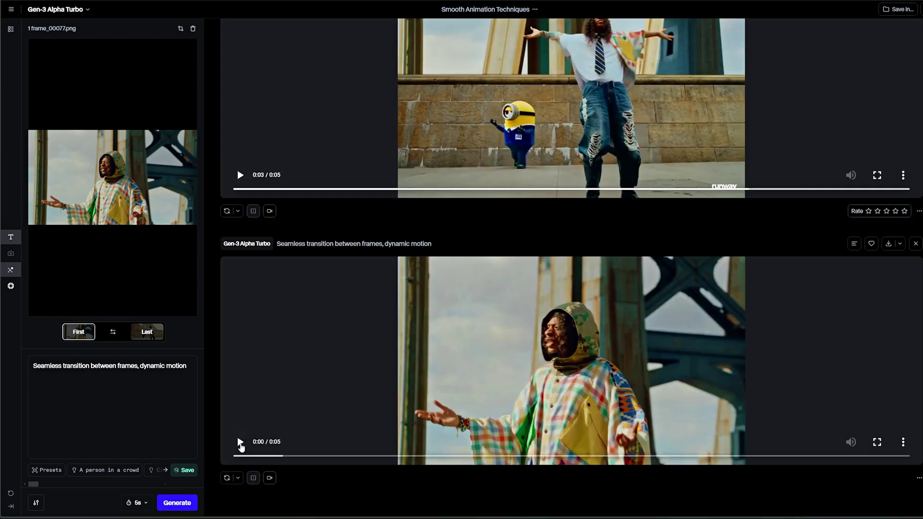
Step: Play the finished Gen-3 transition clip and download it
click(240, 443)
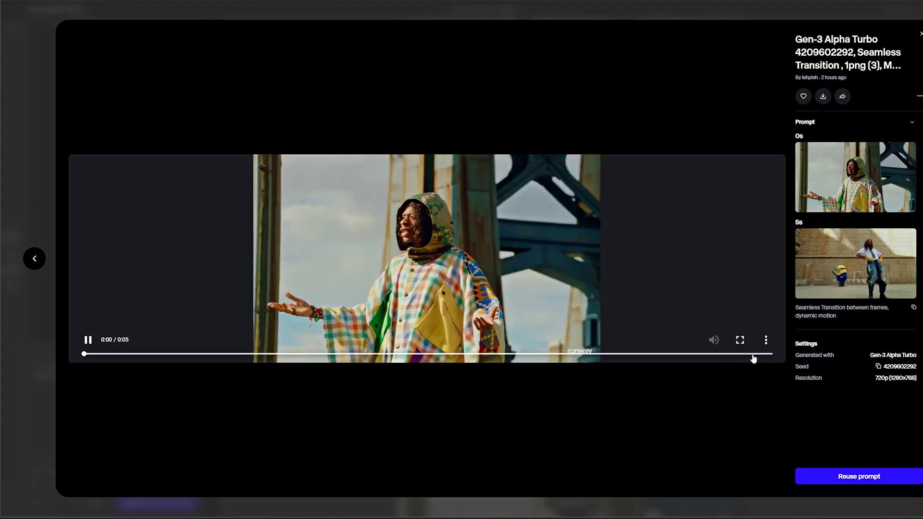
click(823, 96)
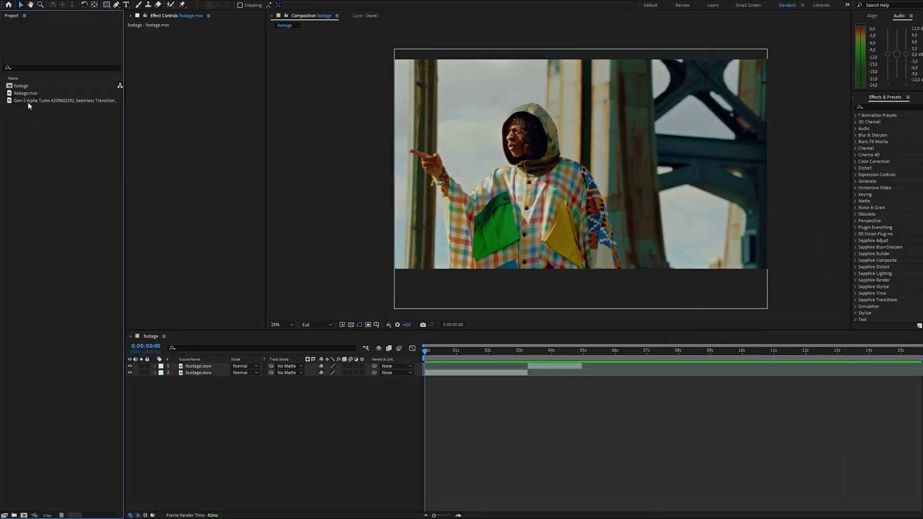
Step: Place the Gen-3 clip at the cut and scale it to 301%
drag(532, 372, 576, 373)
click(576, 373)
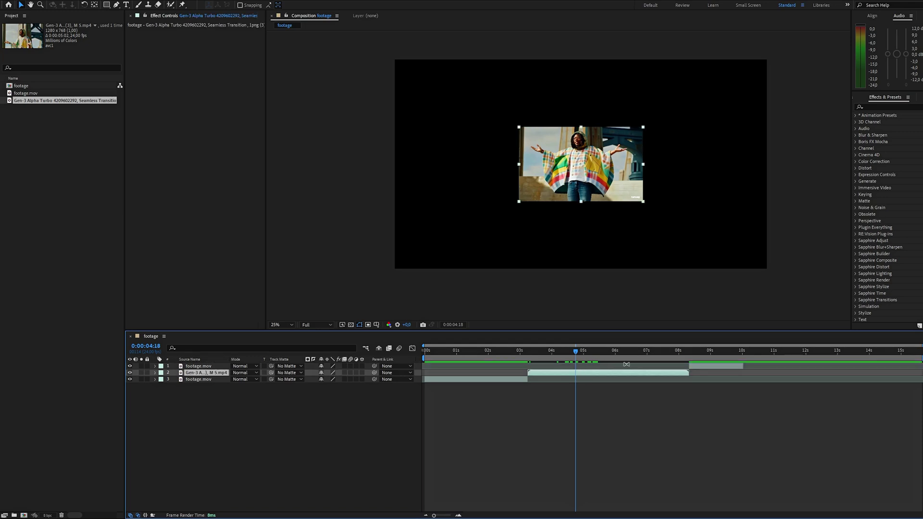
key(s)
drag(330, 379, 427, 379)
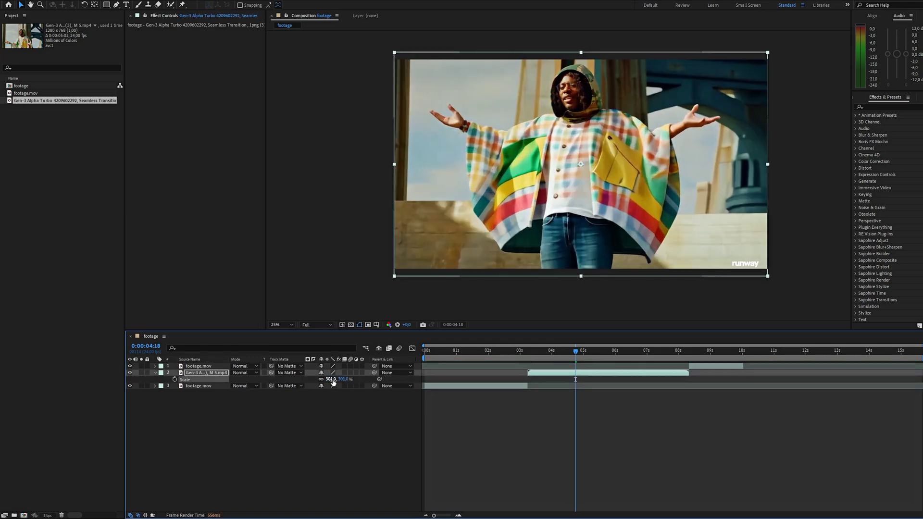
click(339, 411)
Step: Nudge the clip slightly lower in frame and preview the edit
drag(598, 141, 598, 148)
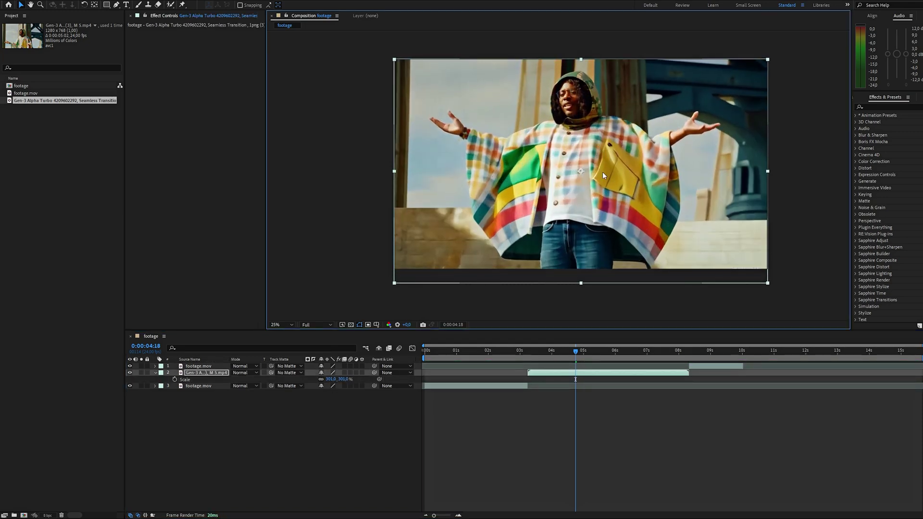
click(523, 488)
key(space)
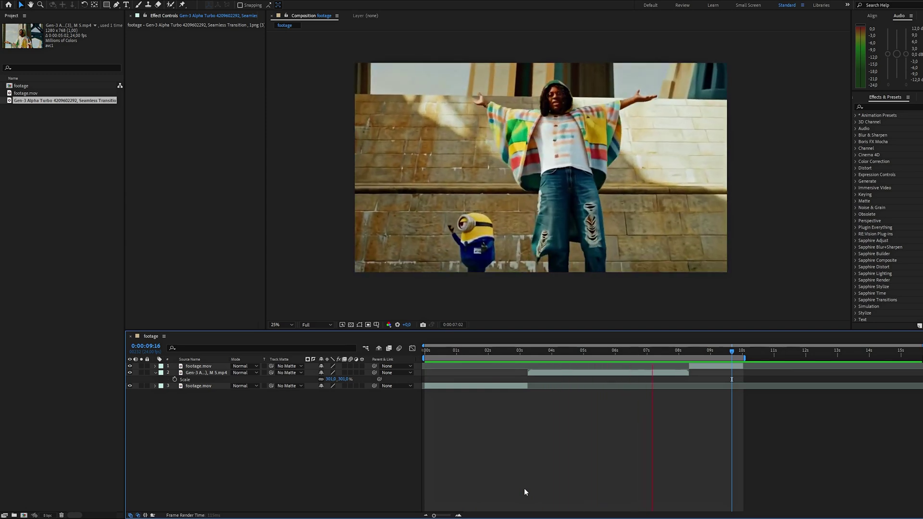
drag(731, 351, 603, 360)
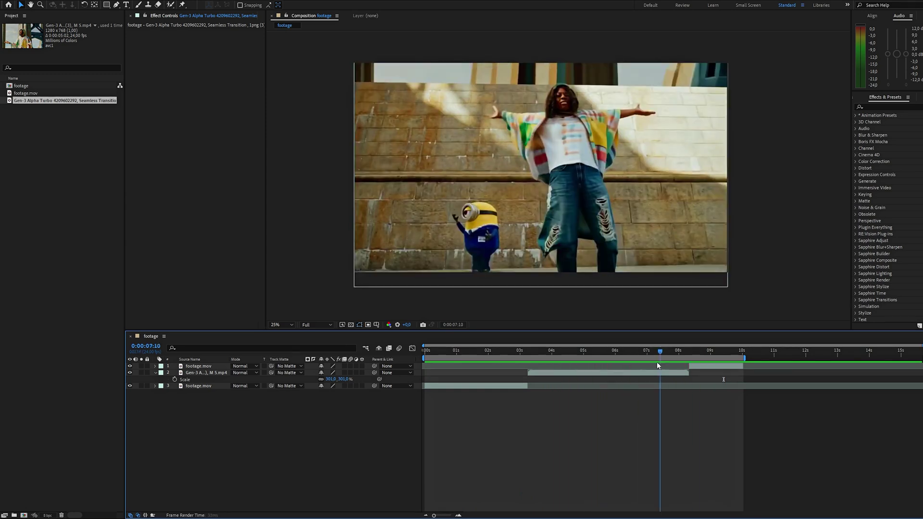
Step: Time-stretch the Gen-3 clip to 21.3% (1:02) and slide the next clip against it
click(603, 373)
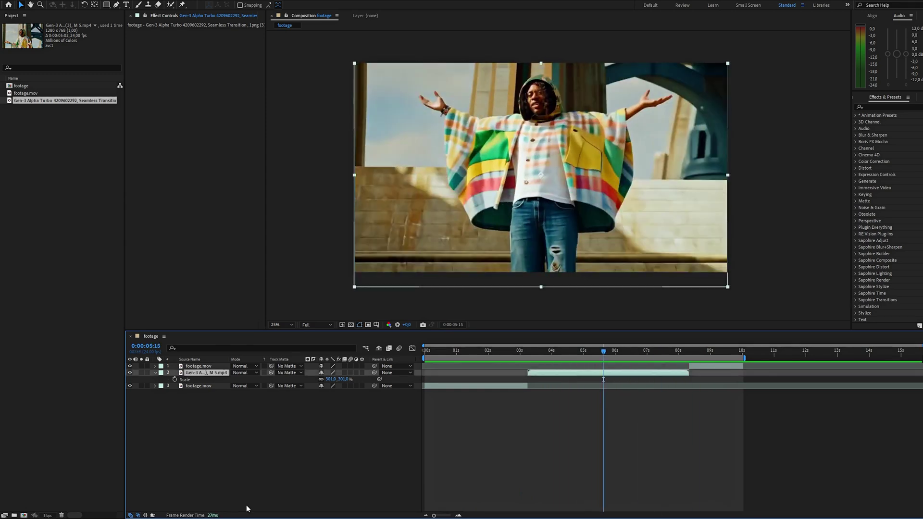
click(145, 515)
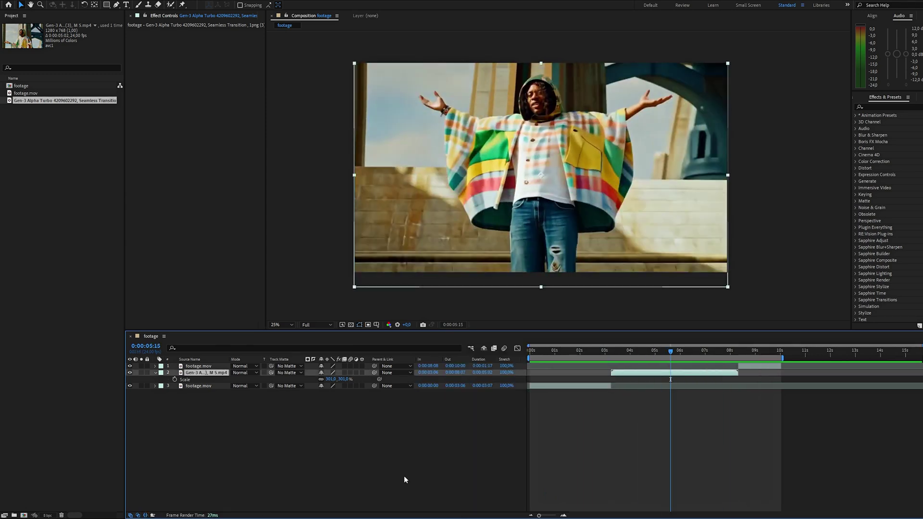
click(505, 372)
click(526, 240)
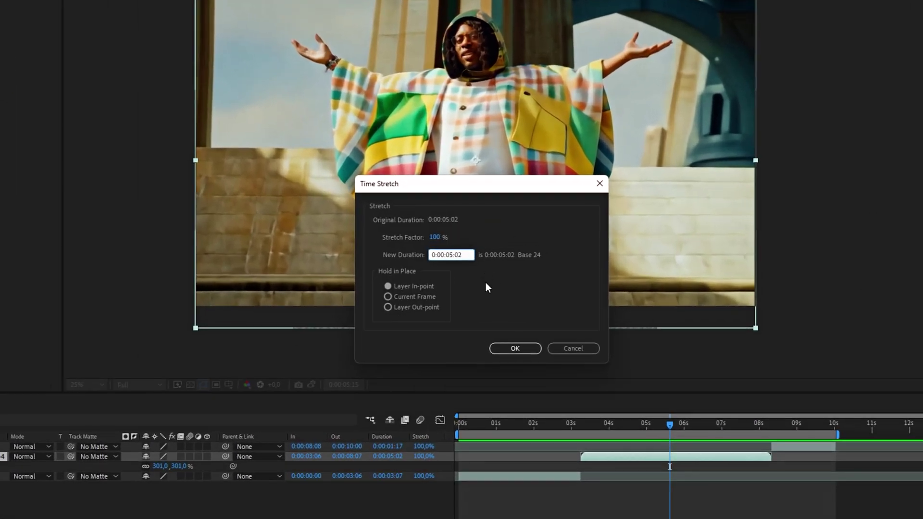
key(Return)
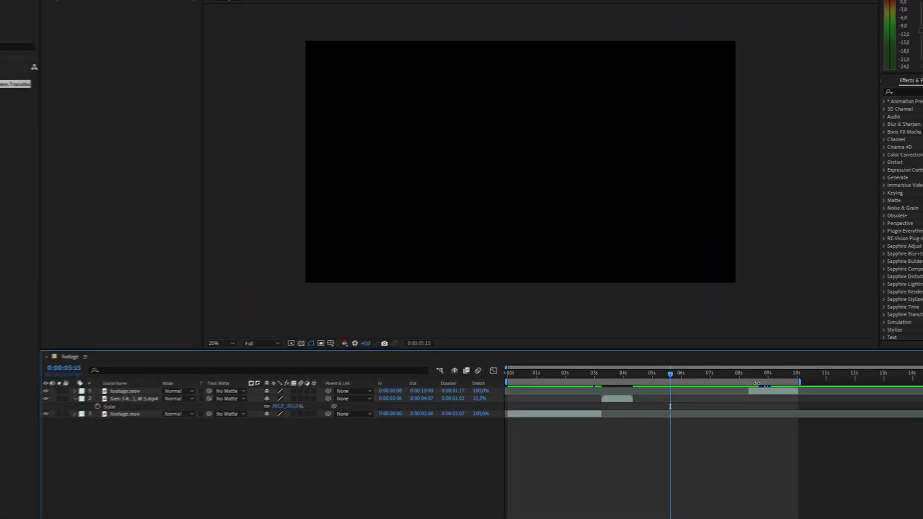
drag(792, 447, 633, 451)
Step: Preview the sped-up transition around the join from 0:00:02:10
drag(602, 351, 590, 350)
key(space)
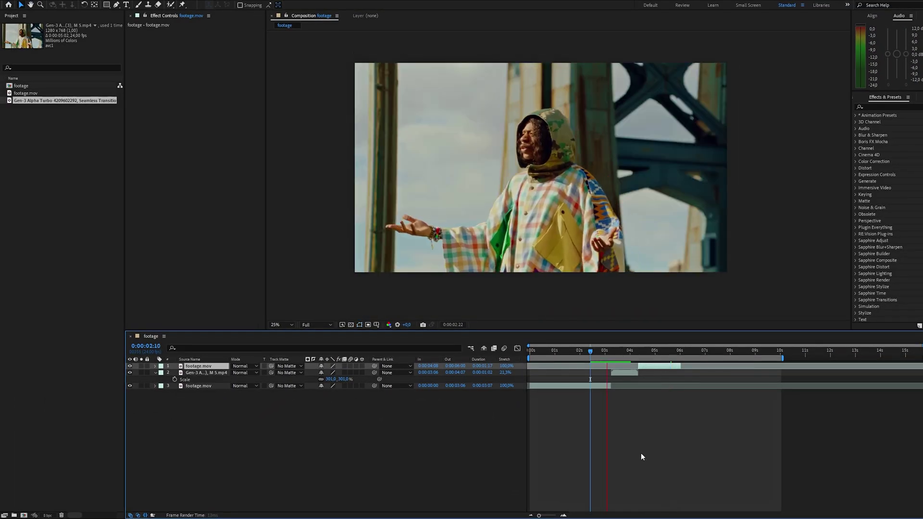
drag(569, 350, 570, 351)
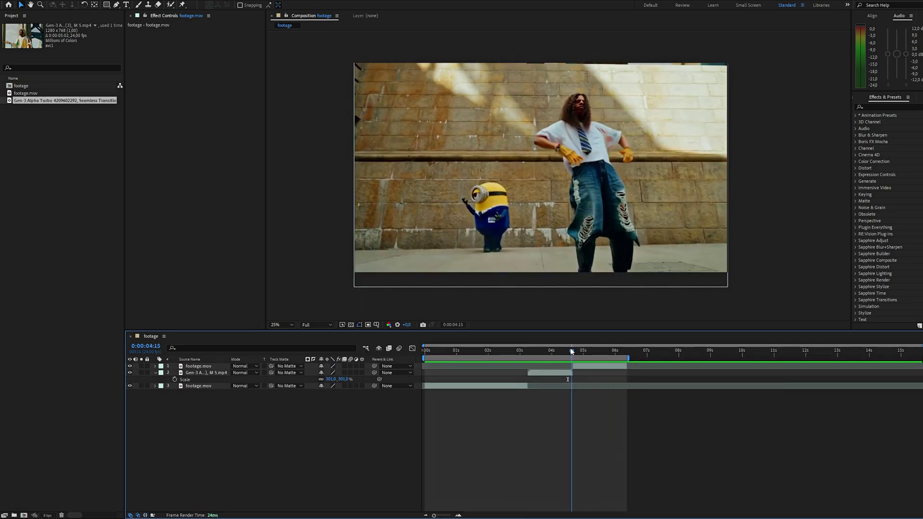
click(567, 376)
key(ctrl+space)
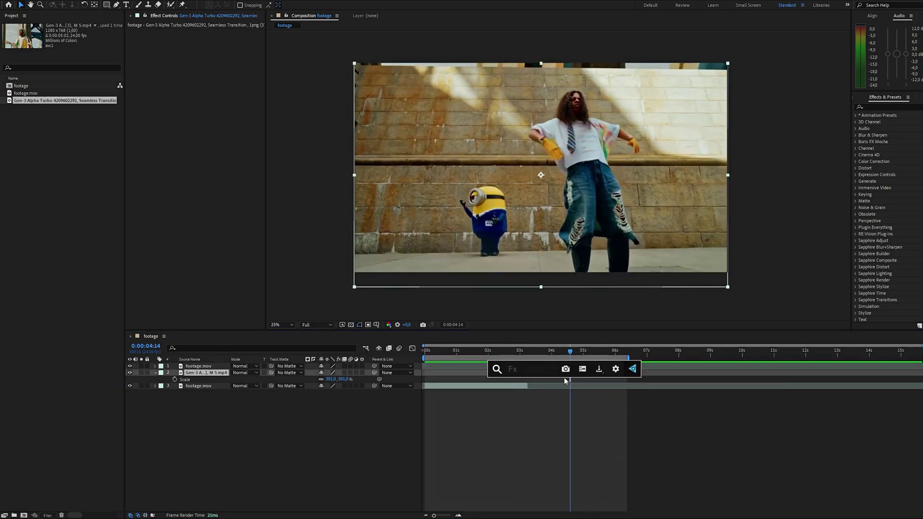
Step: Add Brightness & Contrast to the Gen-3 clip with Contrast -20
text(bri)
key(Return)
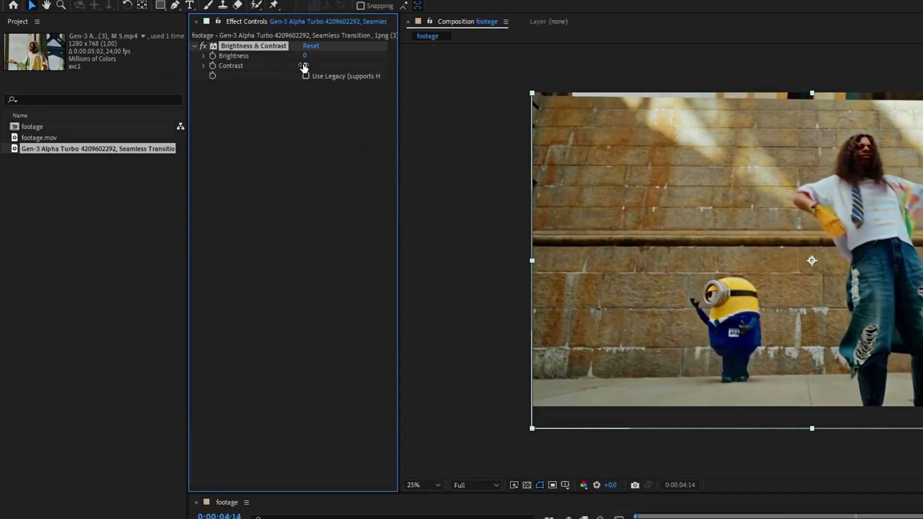
text(-20)
key(Return)
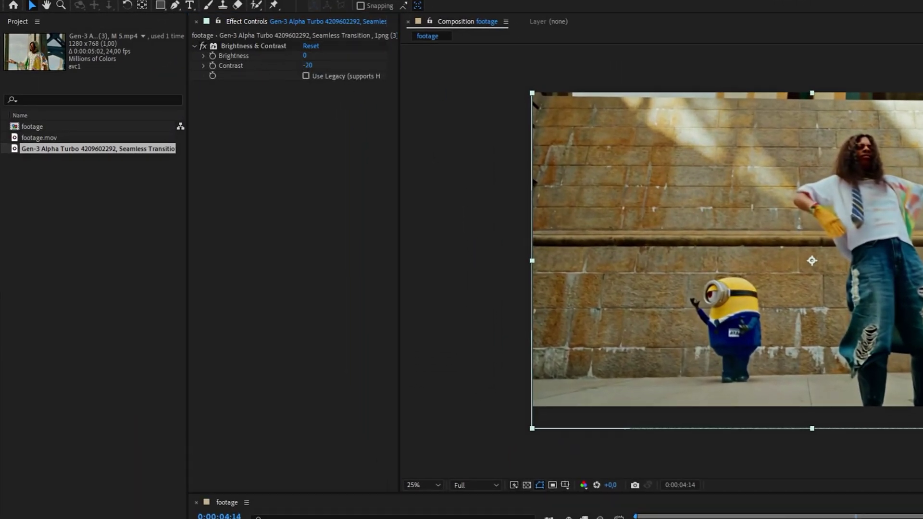
Step: Add CC Cross Blur with Radius X 80, Radius Y 5 and Lighten transfer mode
key(Return)
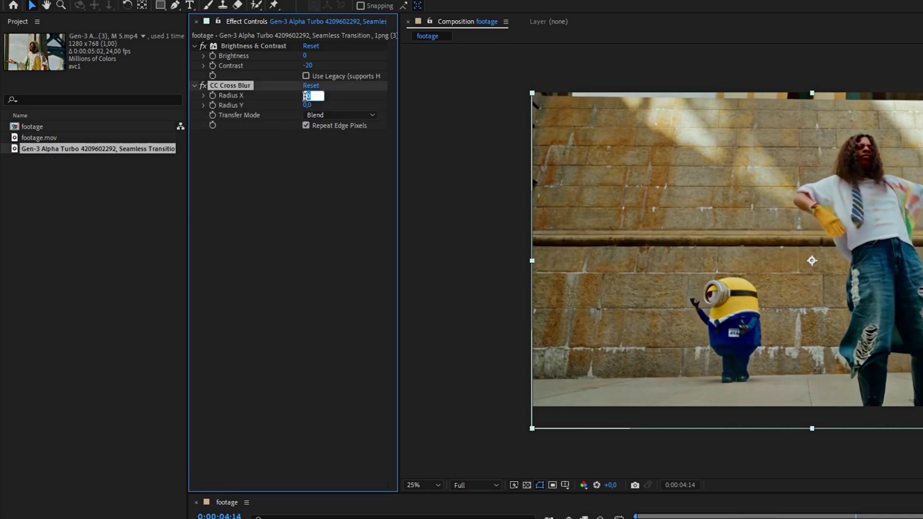
text(80)
key(Return)
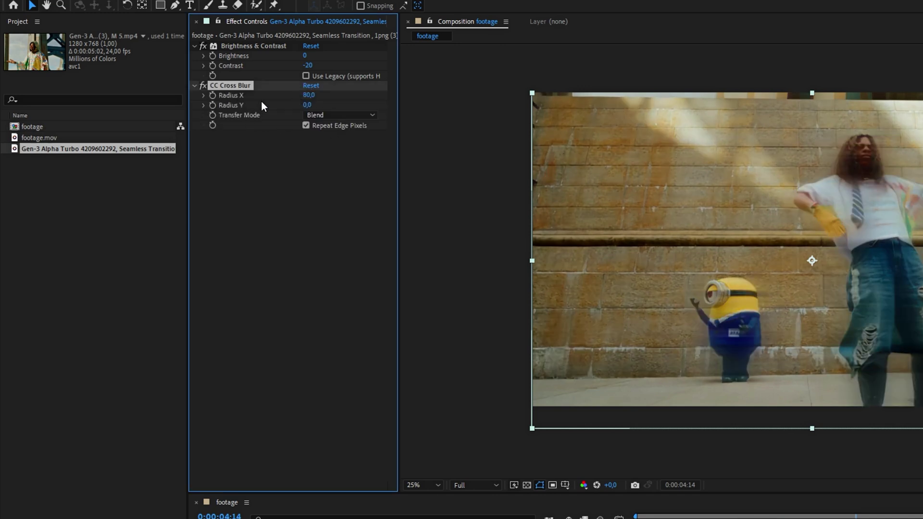
text(5)
key(Return)
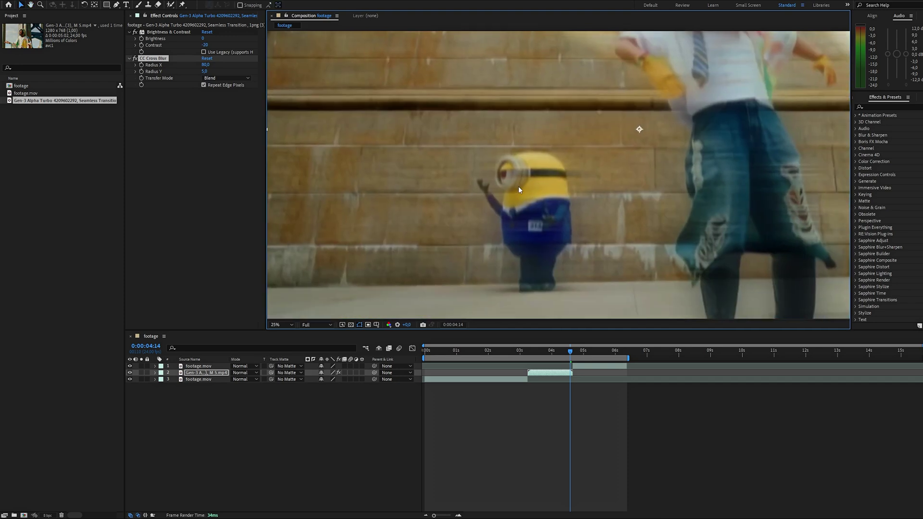
scroll(518, 187, down, 2)
click(571, 347)
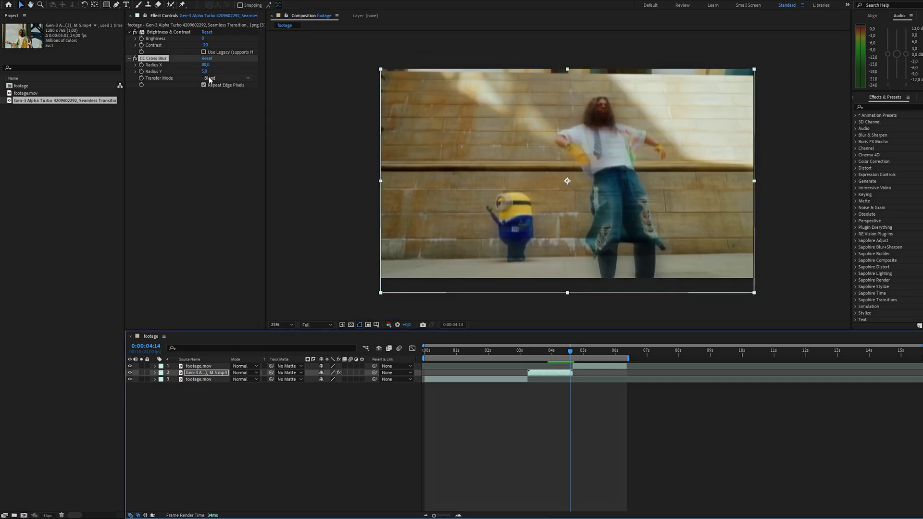
click(210, 79)
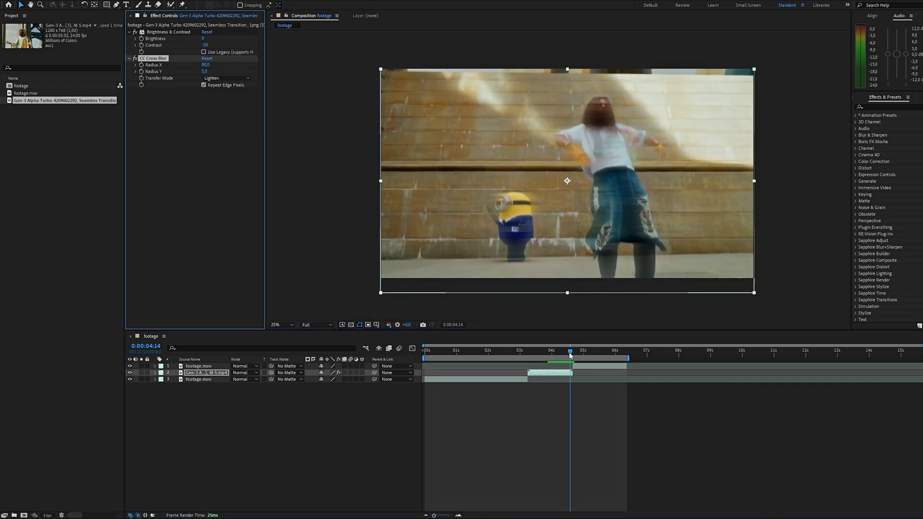
mouse_move(570, 355)
mouse_down()
mouse_move(552, 355)
mouse_move(568, 354)
mouse_up()
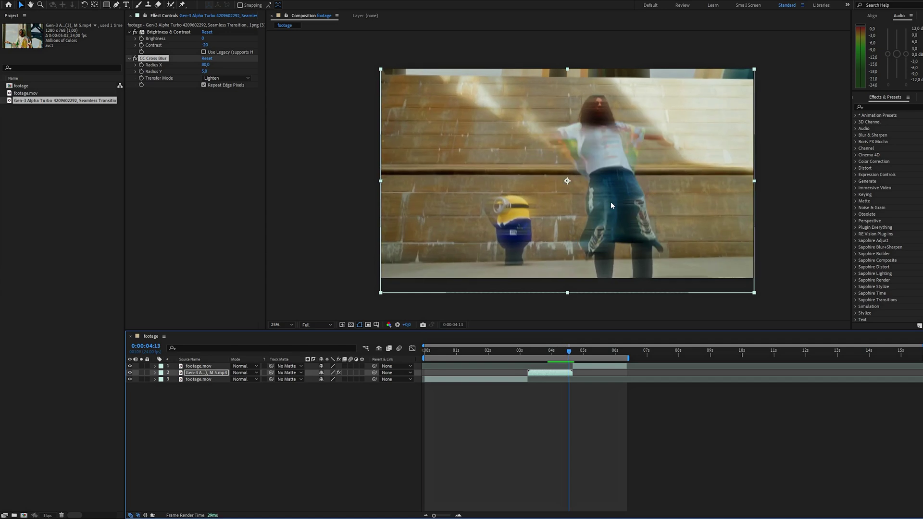
key(ctrl+space)
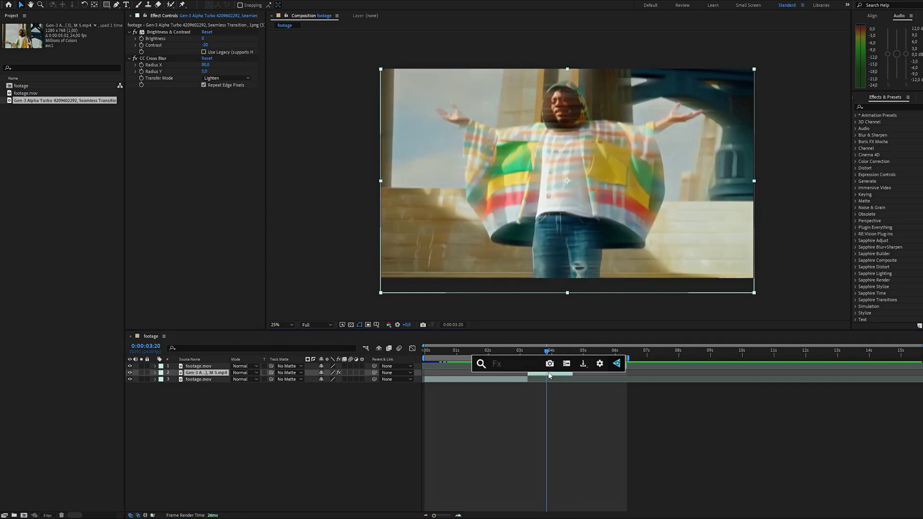
Step: Apply Add Grain to the Gen-3 clip in Final Output mode with the Kodak Vision 250D preset
text(add g)
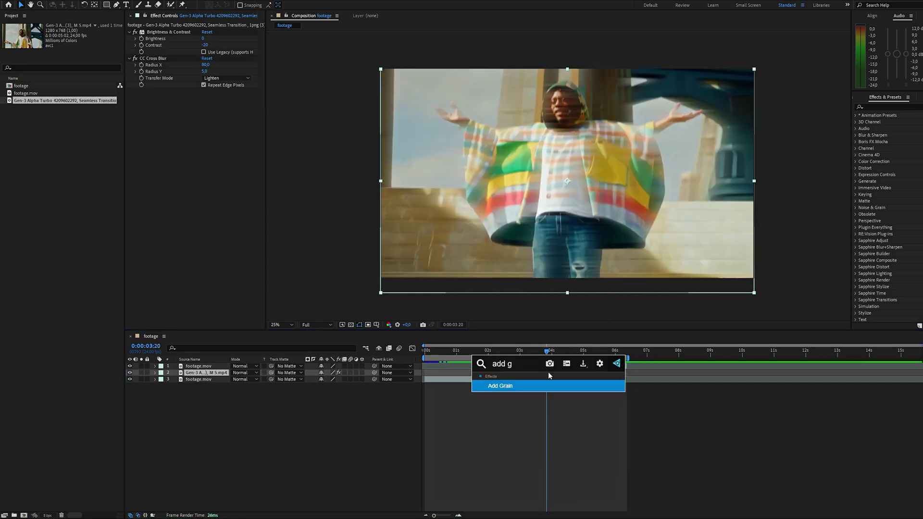
key(Return)
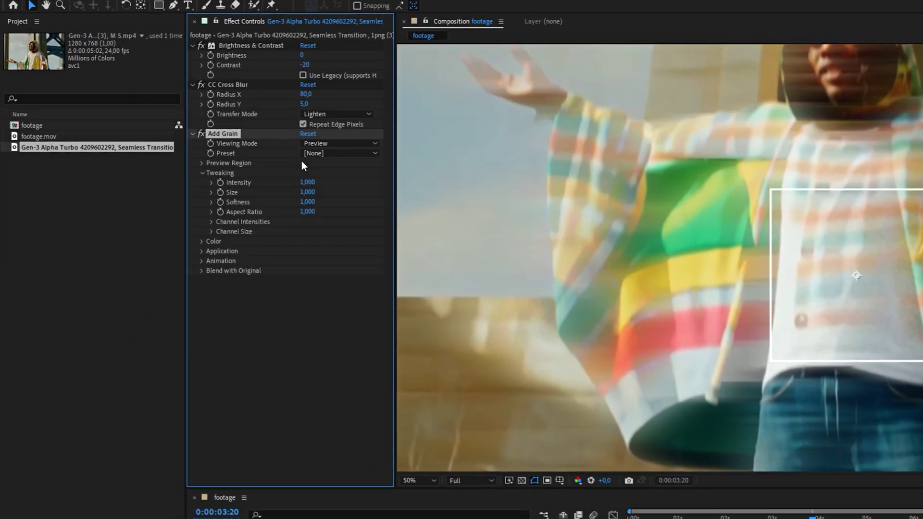
click(226, 99)
click(237, 123)
key(comma)
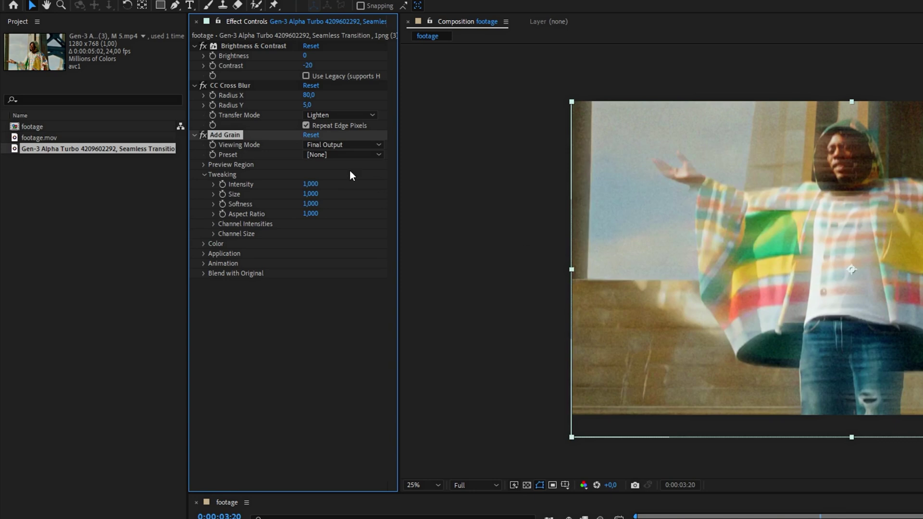
click(348, 155)
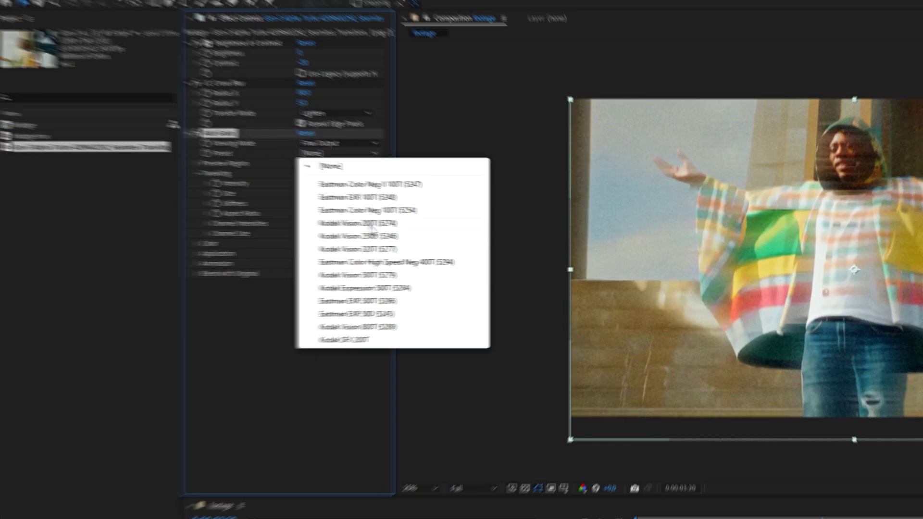
click(361, 236)
click(521, 350)
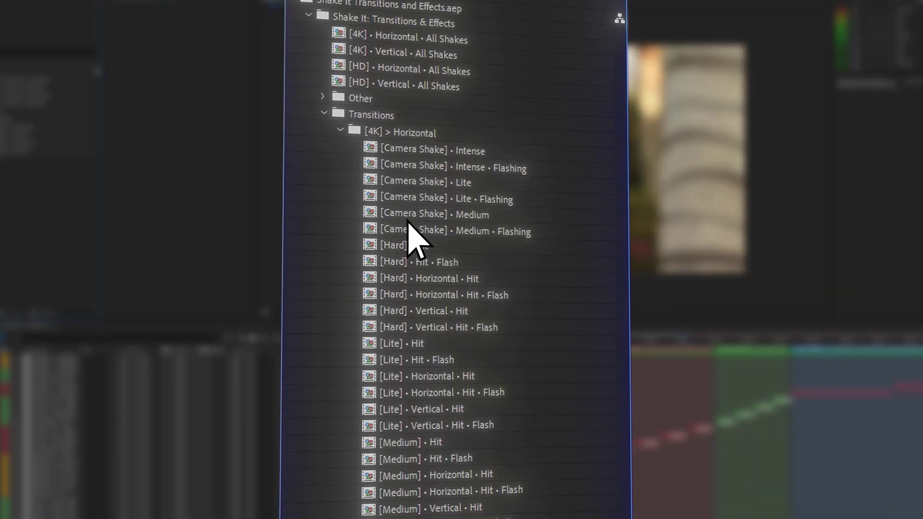
Step: Add the [Medium] - Hit shake from Shake It's [4K] > Horizontal folder to the timeline near 4 s
scroll(423, 412, down, 5)
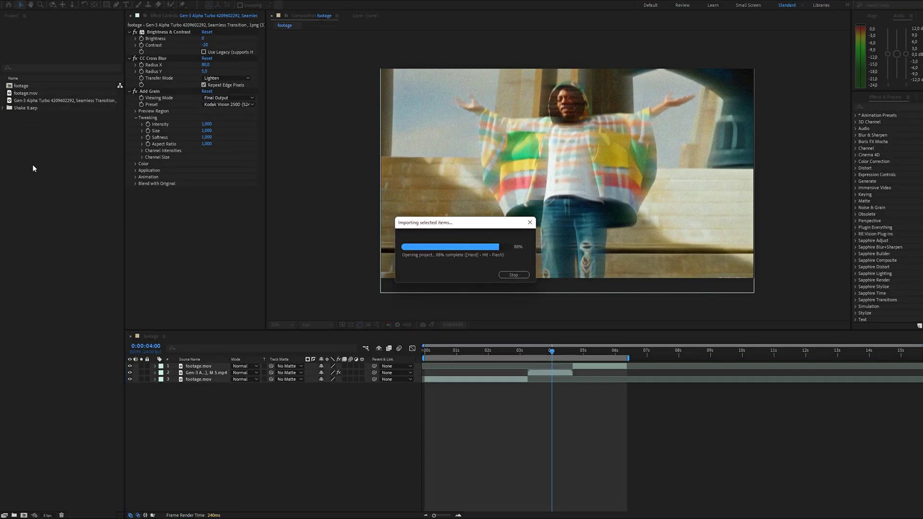
click(3, 109)
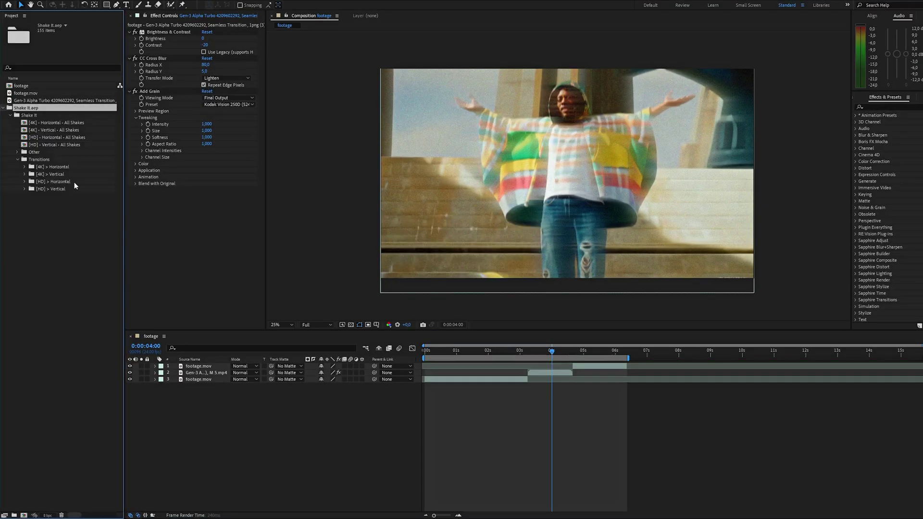
double_click(58, 167)
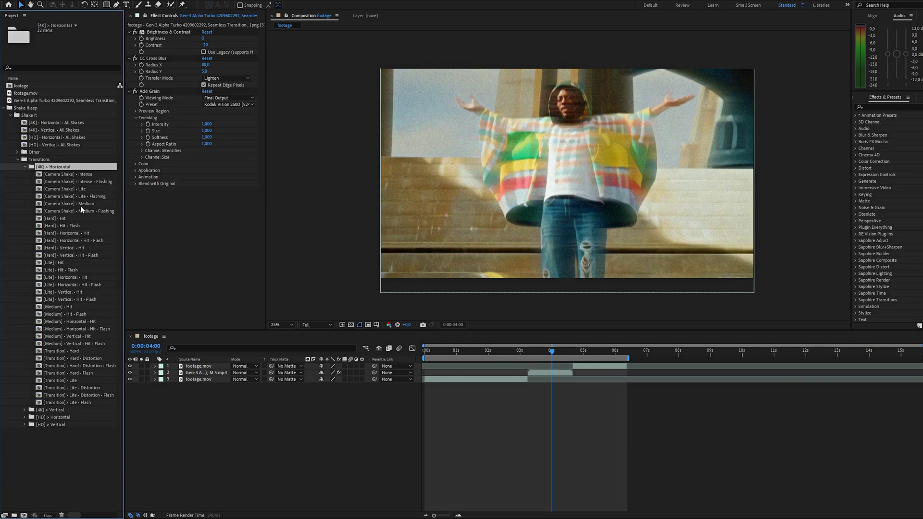
click(73, 307)
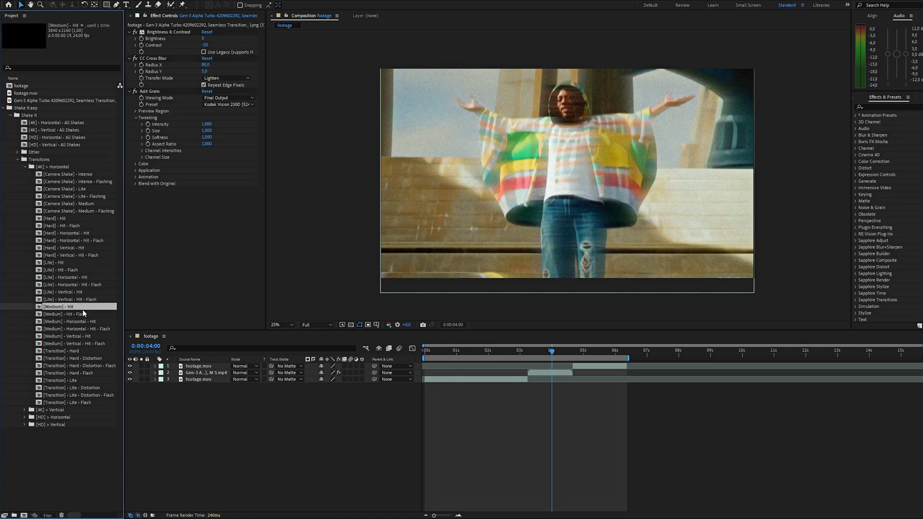
drag(350, 361, 542, 374)
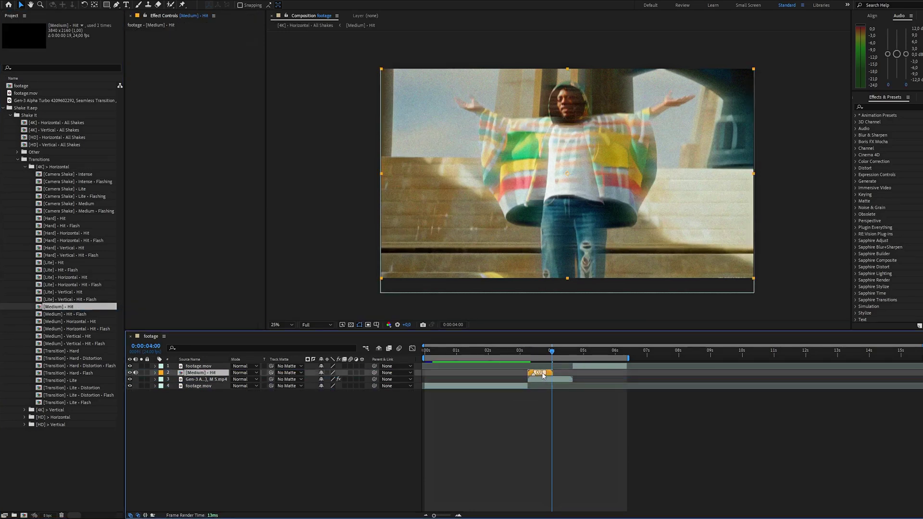
Step: Collapse transformations on the shake, then duplicate it, stacking the copy on top slightly later, and preview
click(529, 352)
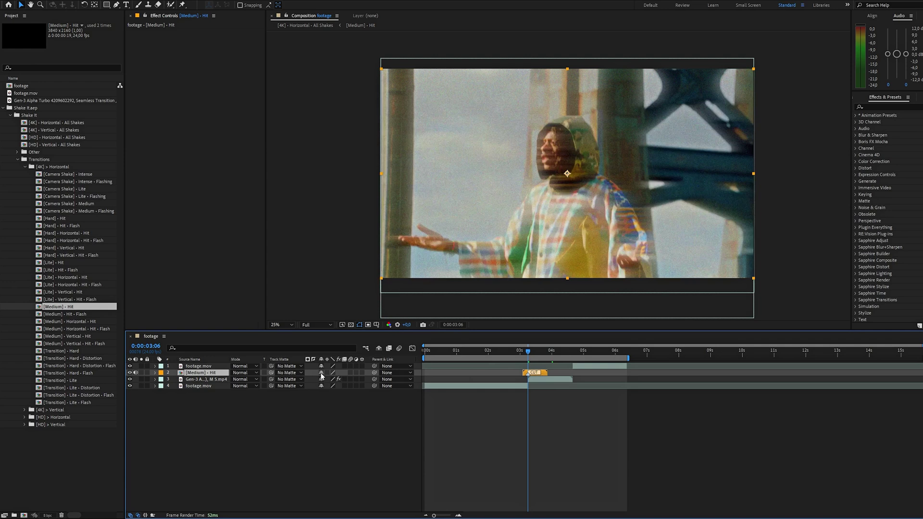
click(327, 373)
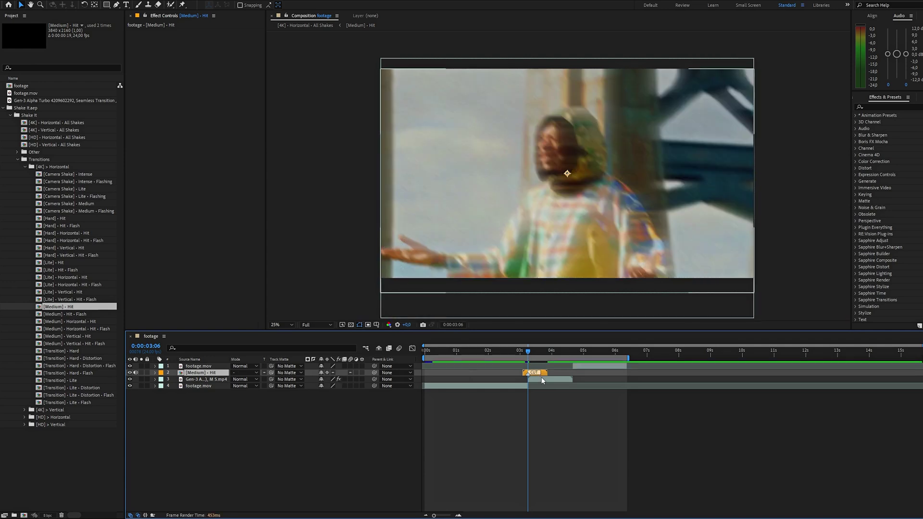
key(ctrl+d)
drag(205, 366, 205, 366)
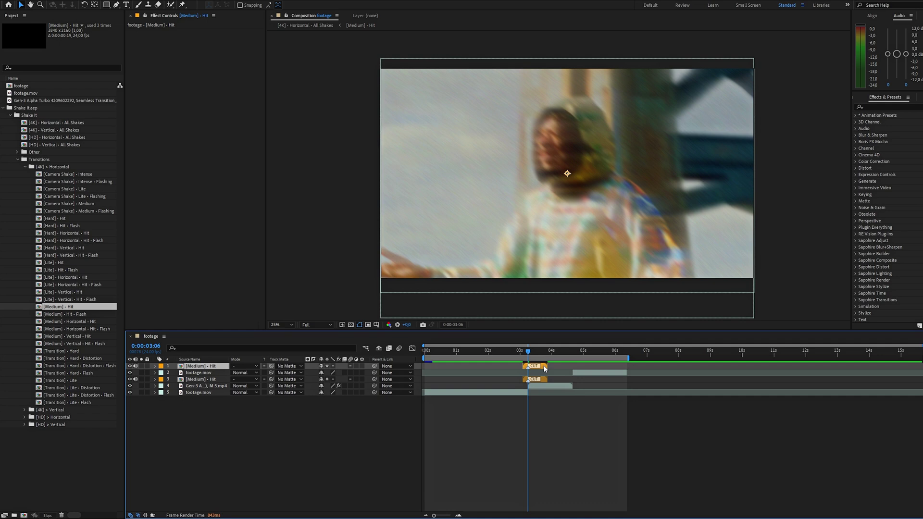
drag(580, 367, 593, 367)
key(space)
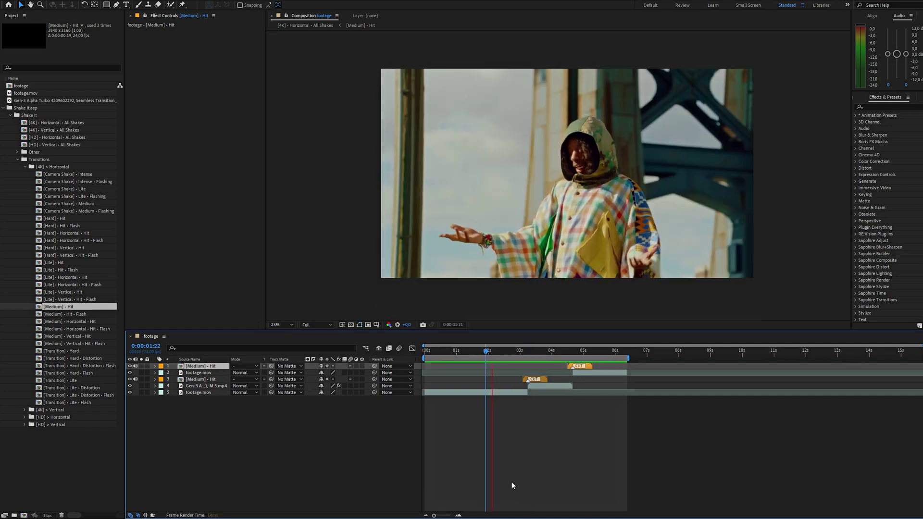